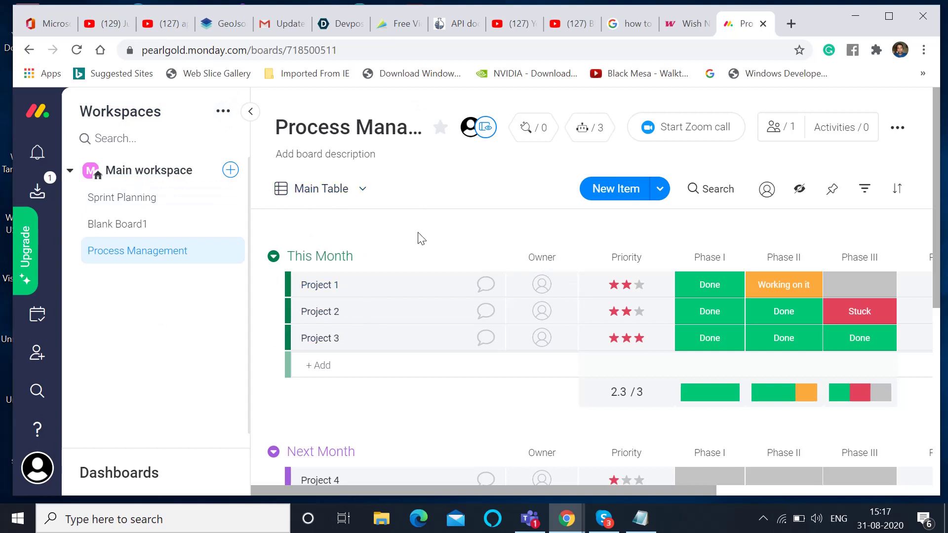
- Add the new11 account app as a view on the Process Management board
{"action": "left_click", "coordinate": [365, 194]}
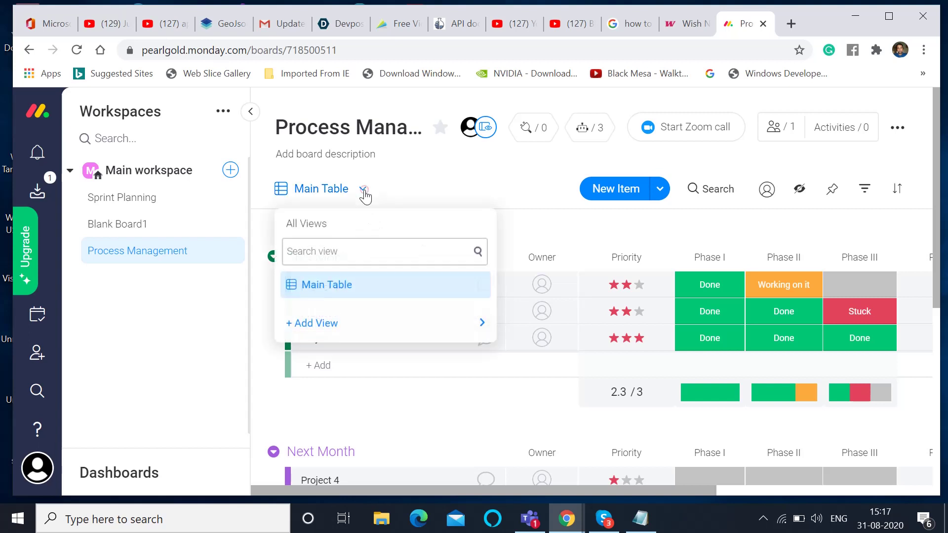
{"action": "scroll", "coordinate": [349, 316], "scroll_direction": "down", "scroll_amount": 3}
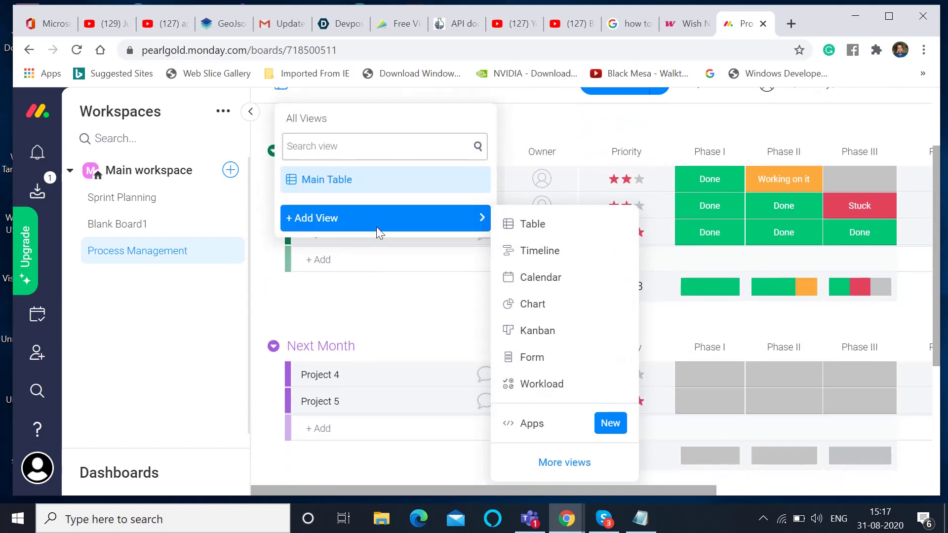
{"action": "left_click", "coordinate": [538, 428]}
{"action": "scroll", "coordinate": [325, 312], "scroll_direction": "down", "scroll_amount": 5}
{"action": "scroll", "coordinate": [331, 323], "scroll_direction": "down", "scroll_amount": 5}
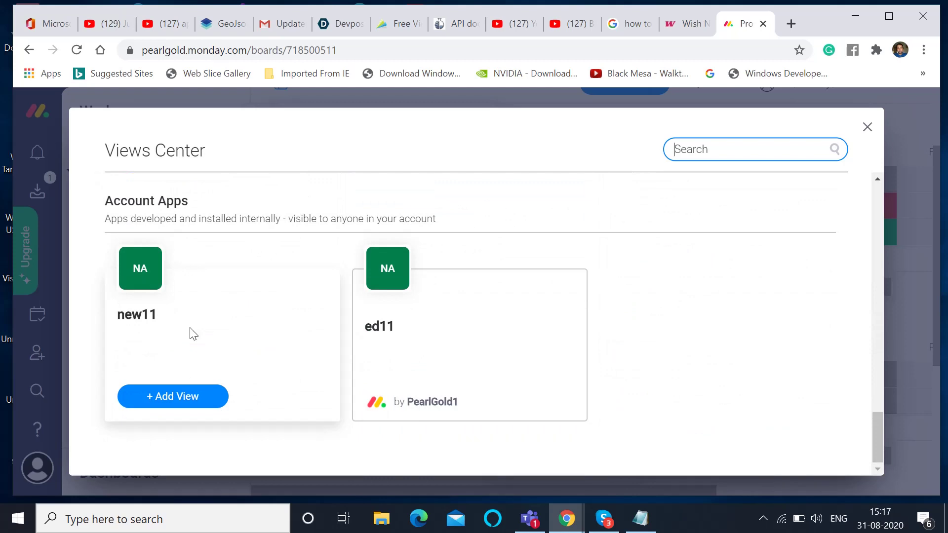
{"action": "left_click", "coordinate": [191, 402]}
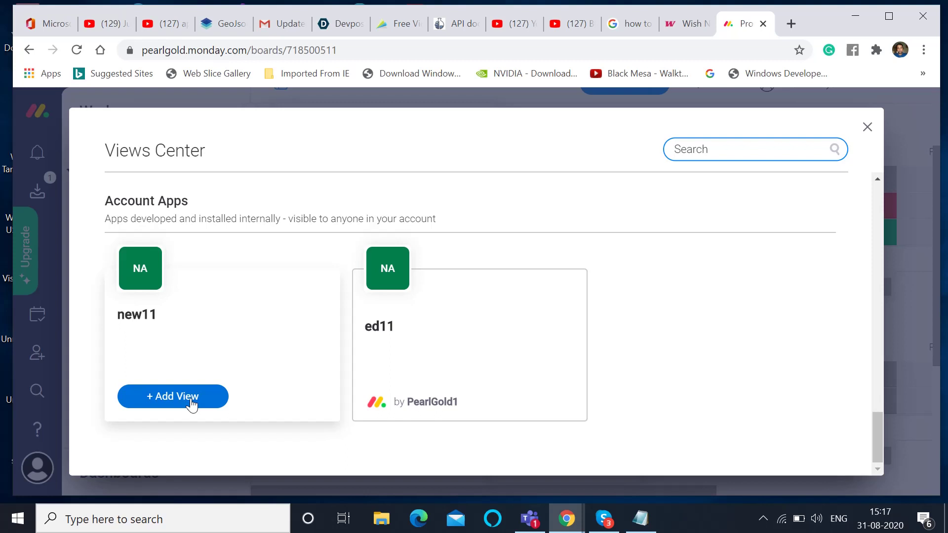
{"action": "left_click", "coordinate": [191, 399]}
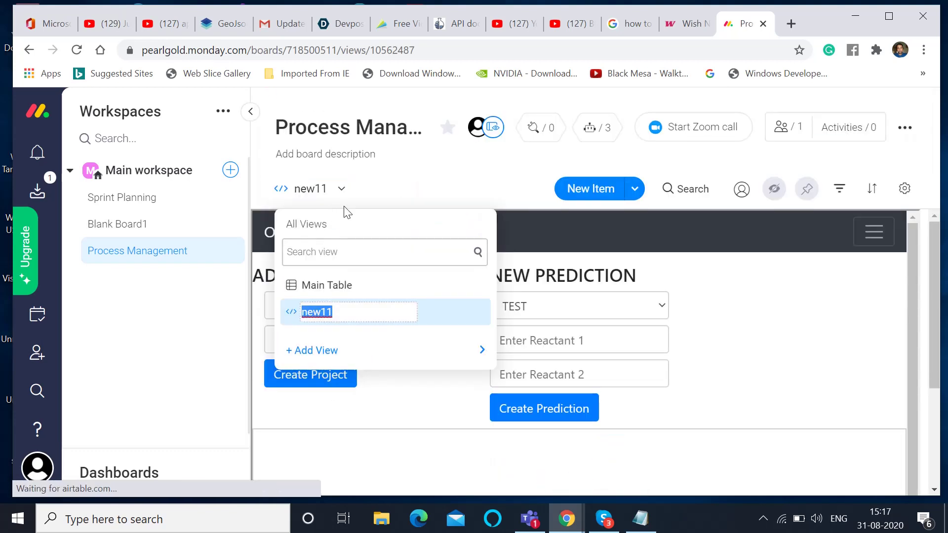
- Dismiss the views dropdown to reveal the Organic Chemistry Tutor prediction form
{"action": "left_click", "coordinate": [445, 191]}
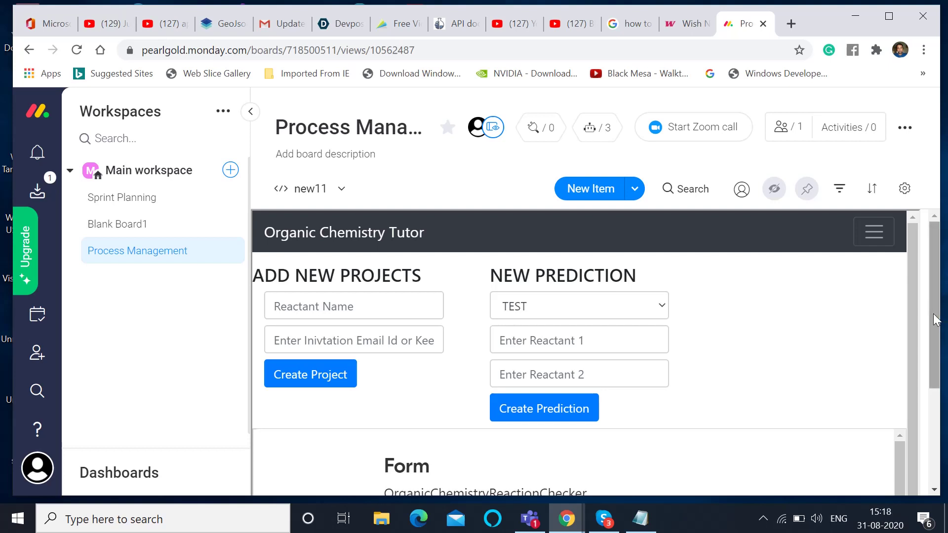
{"action": "scroll", "coordinate": [815, 324], "scroll_direction": "down", "scroll_amount": 1}
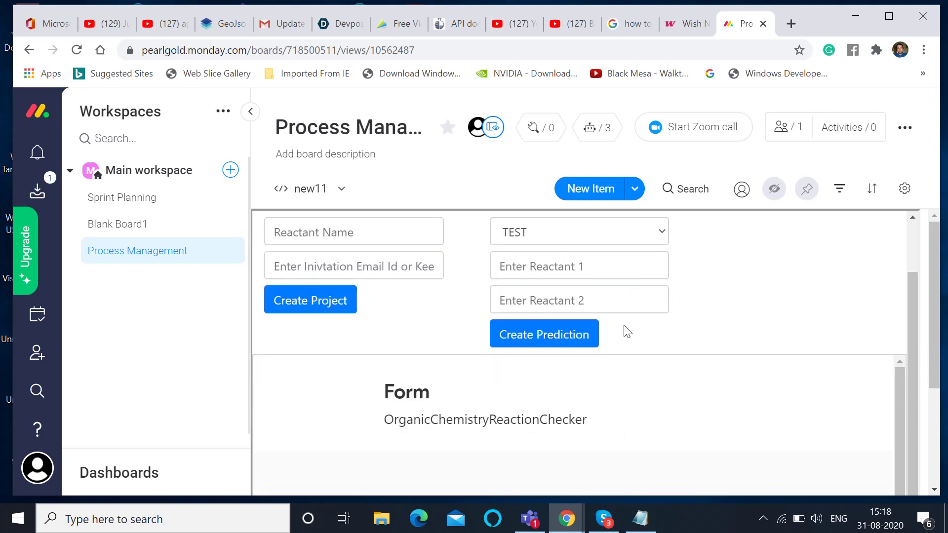
{"action": "scroll", "coordinate": [624, 332], "scroll_direction": "up", "scroll_amount": 1}
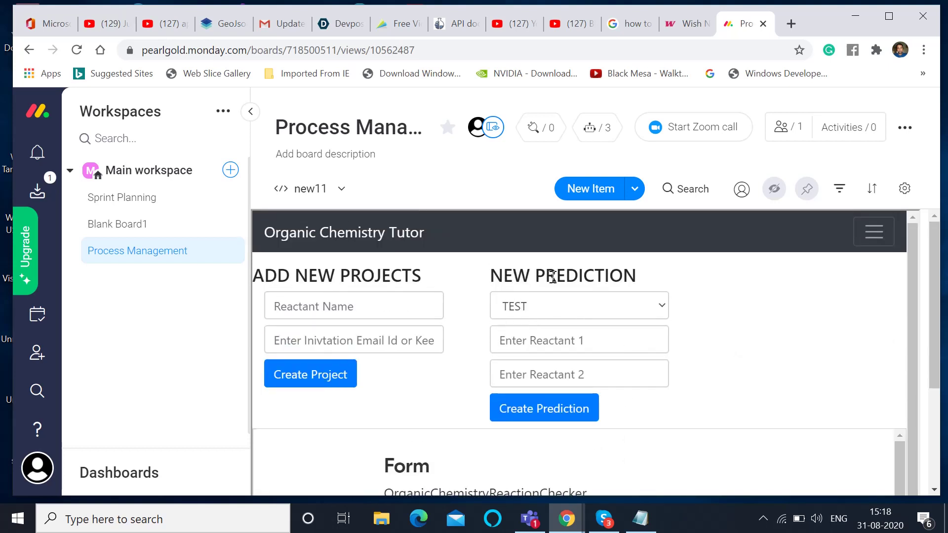
{"action": "scroll", "coordinate": [645, 320], "scroll_direction": "down", "scroll_amount": 1}
- Choose N as Reactant 1 and c1ccccc1 as Reactant 2 from the suggestions
{"action": "left_click", "coordinate": [578, 273]}
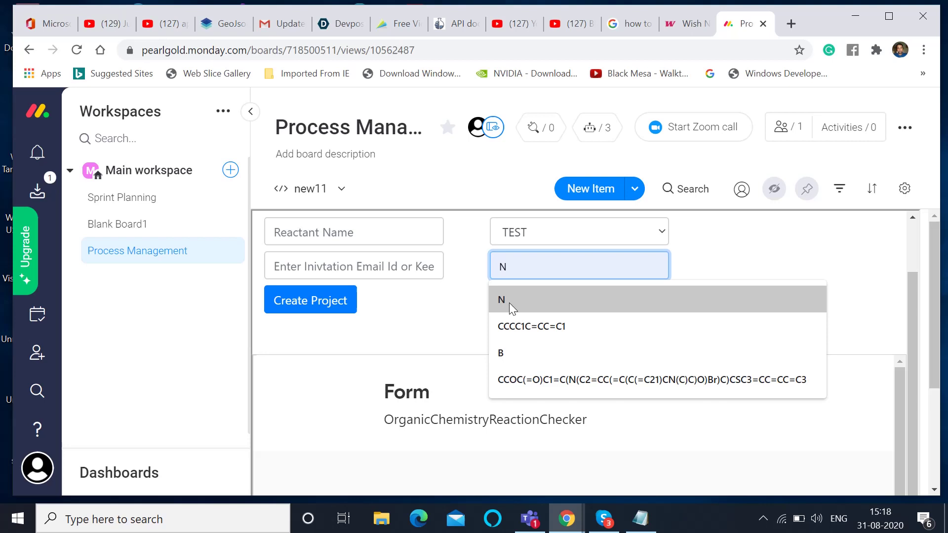
{"action": "left_click", "coordinate": [547, 299]}
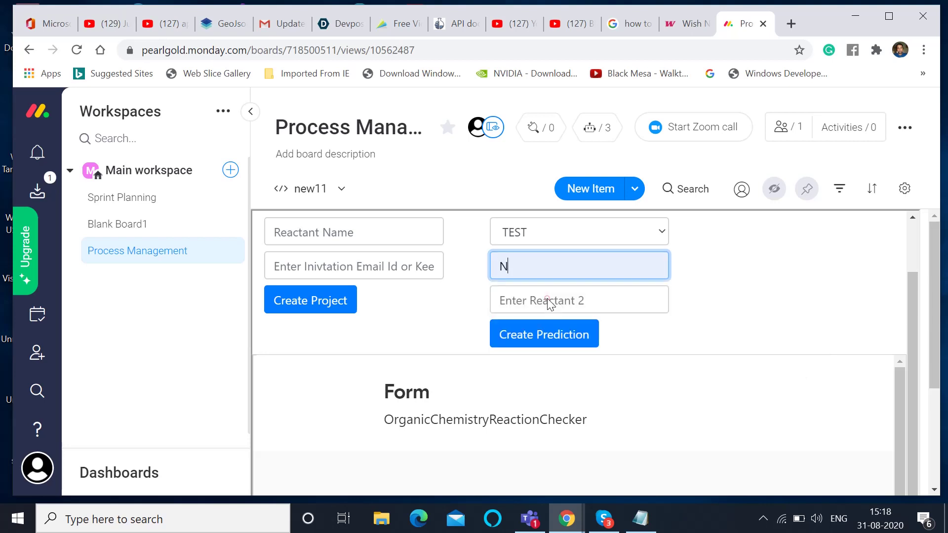
{"action": "left_click", "coordinate": [549, 300]}
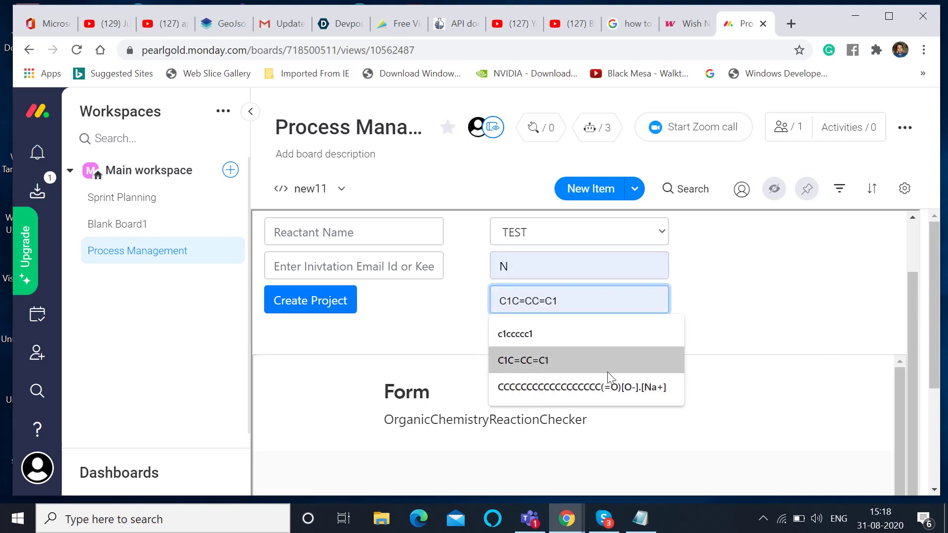
{"action": "left_click", "coordinate": [512, 339]}
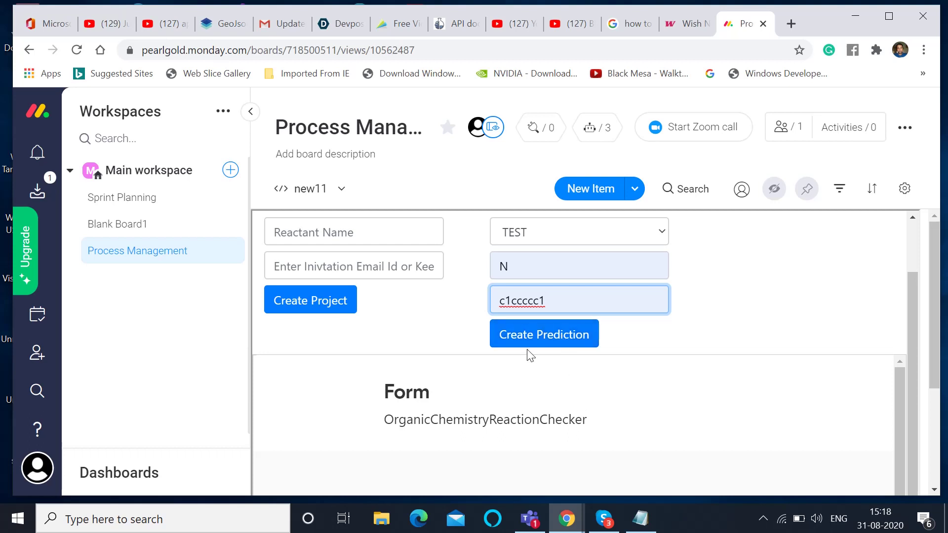
- Create the N + c1ccccc1 prediction and dismiss the confirmation alert
{"action": "left_click", "coordinate": [541, 340]}
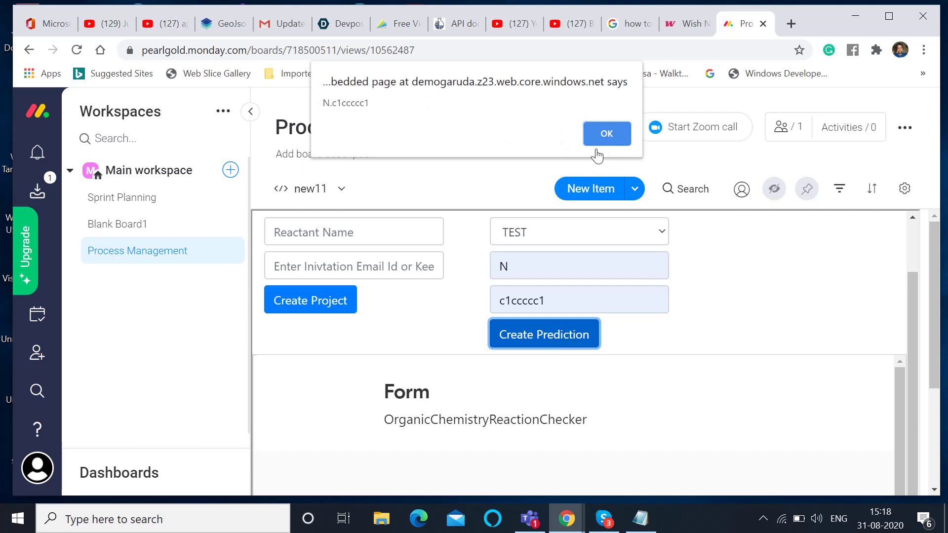
{"action": "left_click", "coordinate": [608, 134]}
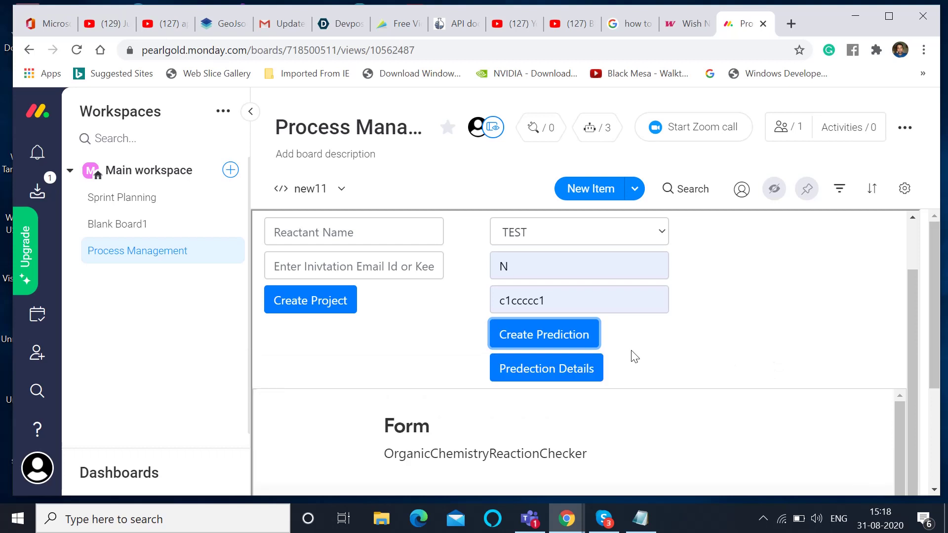
{"action": "scroll", "coordinate": [608, 366], "scroll_direction": "down", "scroll_amount": 2}
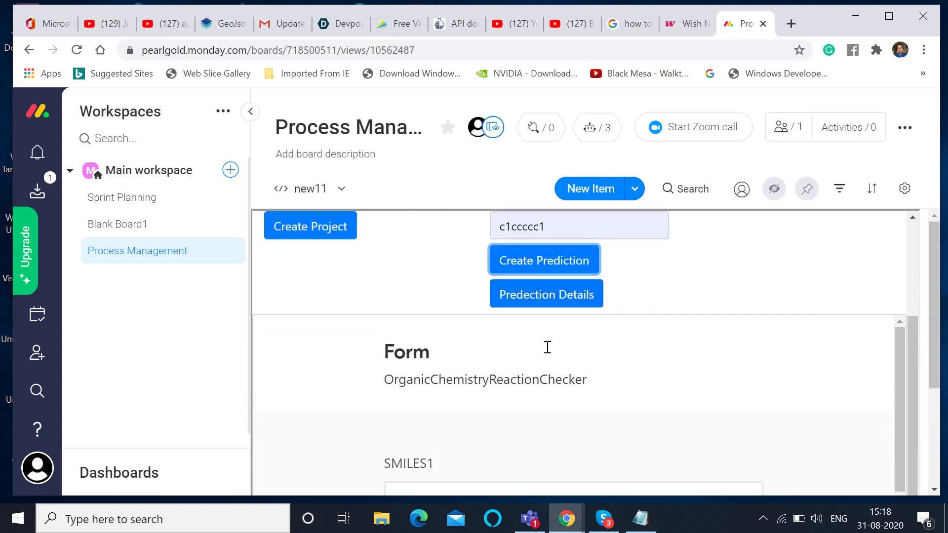
- Open Predection Details showing benzene plus NH3 giving aniline at 0.5855780656924339 confidence
{"action": "left_click", "coordinate": [572, 300]}
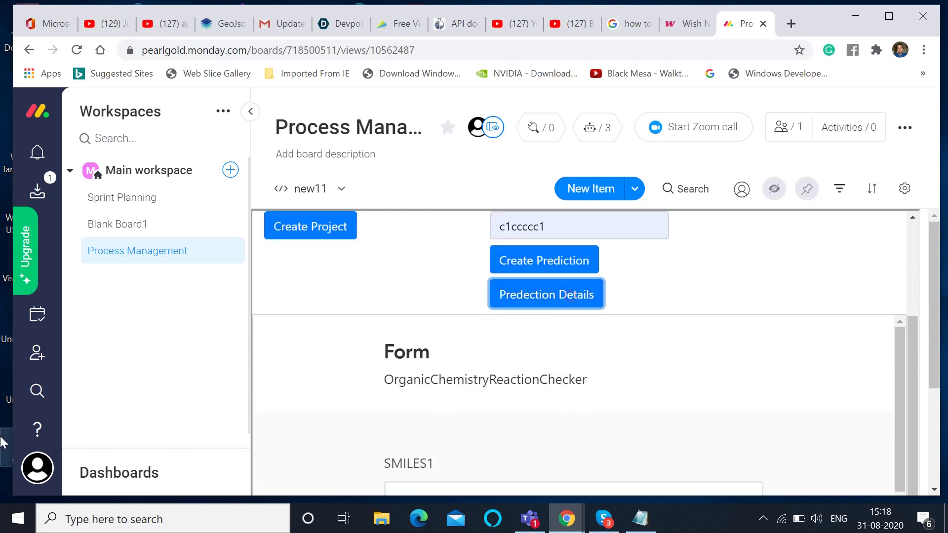
{"action": "scroll", "coordinate": [536, 407], "scroll_direction": "down", "scroll_amount": 1}
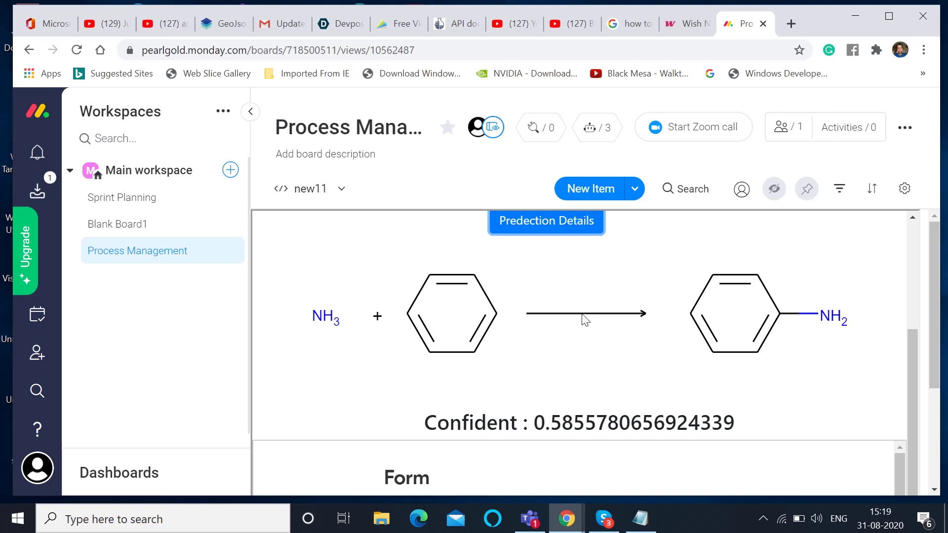
{"action": "scroll", "coordinate": [830, 326], "scroll_direction": "down", "scroll_amount": 2}
{"action": "scroll", "coordinate": [924, 324], "scroll_direction": "down", "scroll_amount": 2}
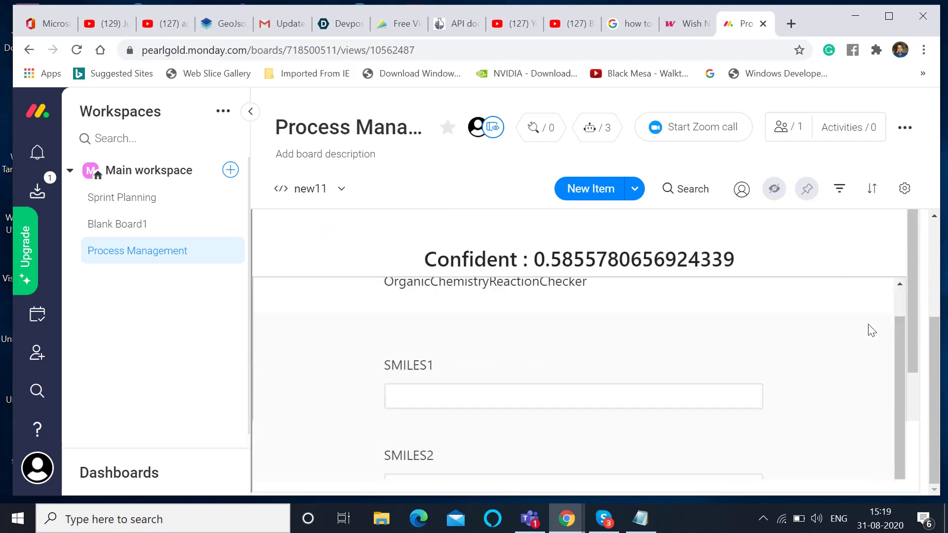
{"action": "scroll", "coordinate": [878, 333], "scroll_direction": "up", "scroll_amount": 1}
{"action": "scroll", "coordinate": [877, 334], "scroll_direction": "up", "scroll_amount": 3}
{"action": "scroll", "coordinate": [881, 334], "scroll_direction": "up", "scroll_amount": 2}
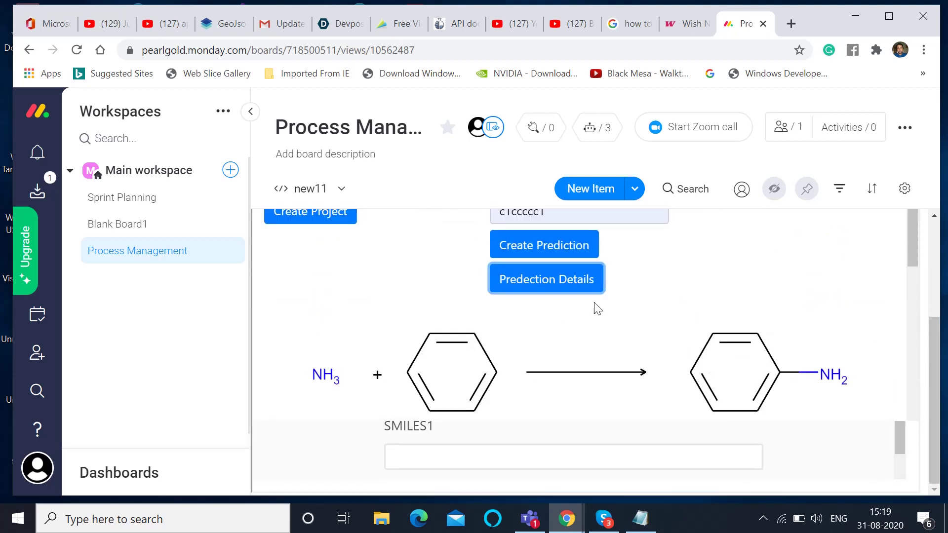
{"action": "scroll", "coordinate": [656, 340], "scroll_direction": "down", "scroll_amount": 4}
{"action": "scroll", "coordinate": [656, 340], "scroll_direction": "up", "scroll_amount": 2}
{"action": "scroll", "coordinate": [656, 340], "scroll_direction": "up", "scroll_amount": 2}
{"action": "scroll", "coordinate": [656, 340], "scroll_direction": "up", "scroll_amount": 3}
{"action": "scroll", "coordinate": [656, 340], "scroll_direction": "down", "scroll_amount": 2}
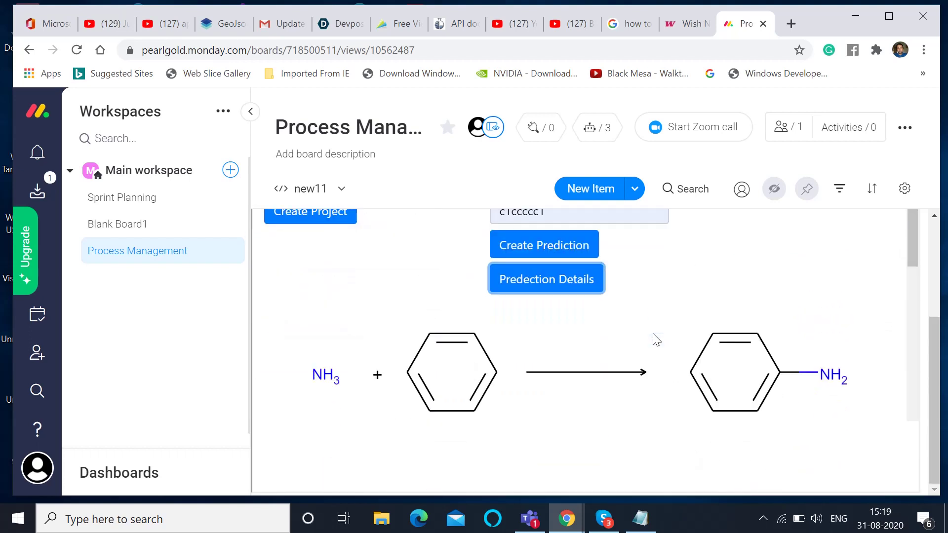
{"action": "scroll", "coordinate": [656, 340], "scroll_direction": "down", "scroll_amount": 4}
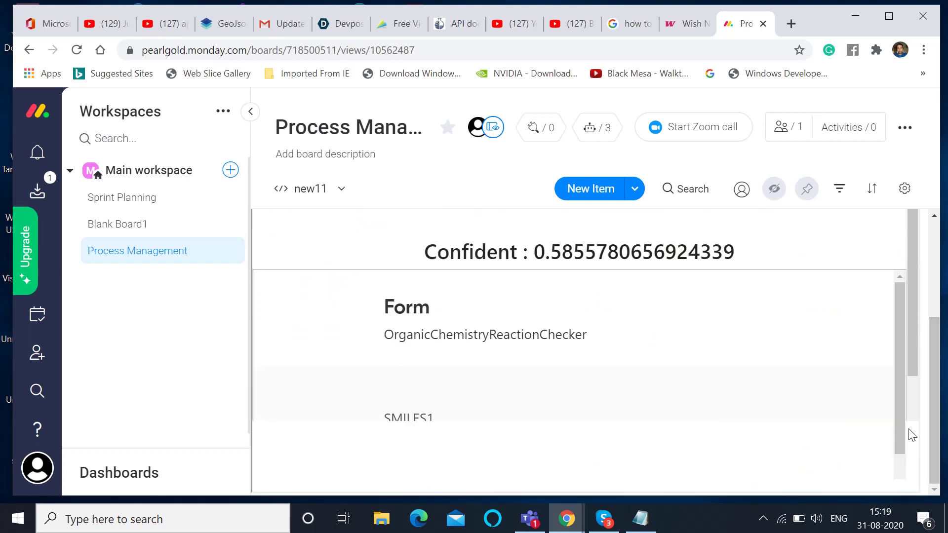
{"action": "scroll", "coordinate": [895, 430], "scroll_direction": "down", "scroll_amount": 4}
{"action": "scroll", "coordinate": [892, 428], "scroll_direction": "down", "scroll_amount": 1}
{"action": "scroll", "coordinate": [891, 424], "scroll_direction": "up", "scroll_amount": 2}
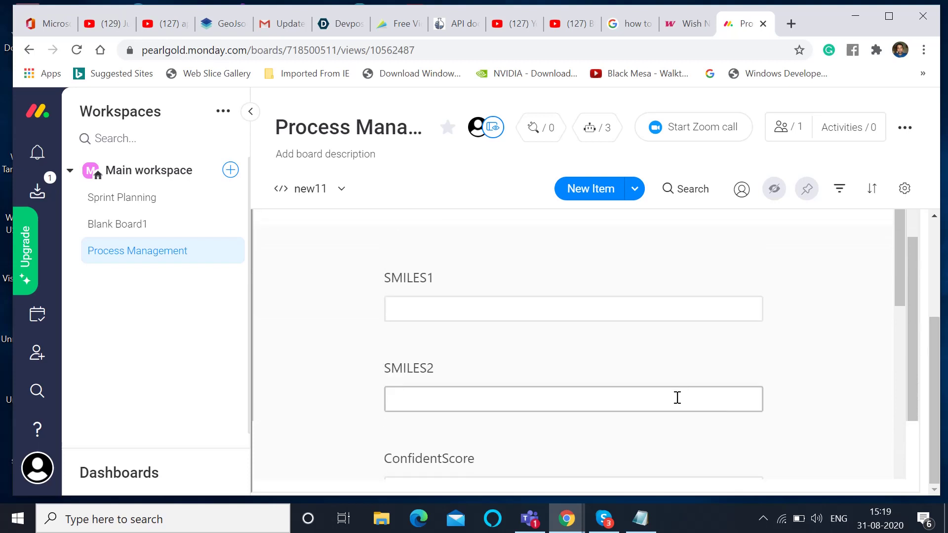
{"action": "scroll", "coordinate": [678, 399], "scroll_direction": "up", "scroll_amount": 2}
- Fill SMILES1 with N and SMILES2 with c1ccccc1, copied from Reactant 2
{"action": "left_click", "coordinate": [437, 309]}
{"action": "type", "text": "N"}
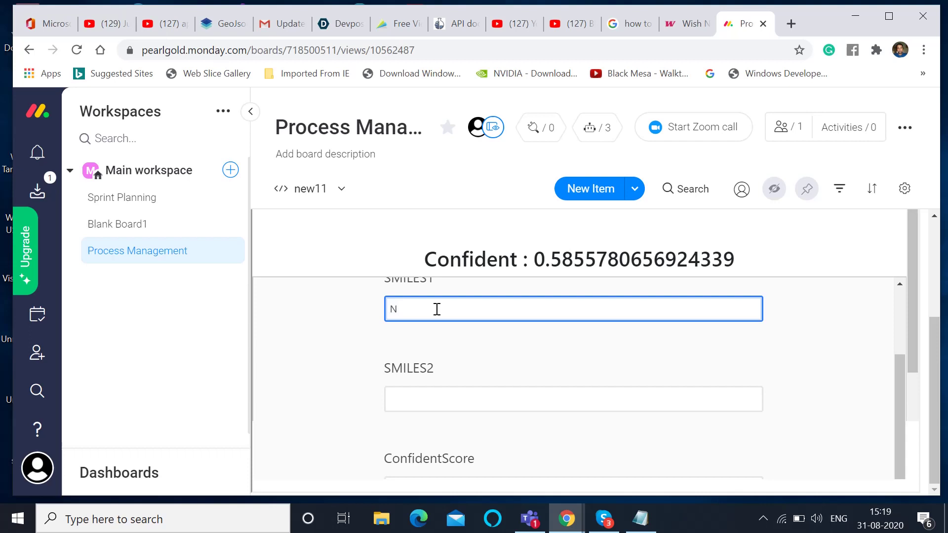
{"action": "scroll", "coordinate": [436, 309], "scroll_direction": "up", "scroll_amount": 1}
{"action": "scroll", "coordinate": [444, 304], "scroll_direction": "up", "scroll_amount": 2}
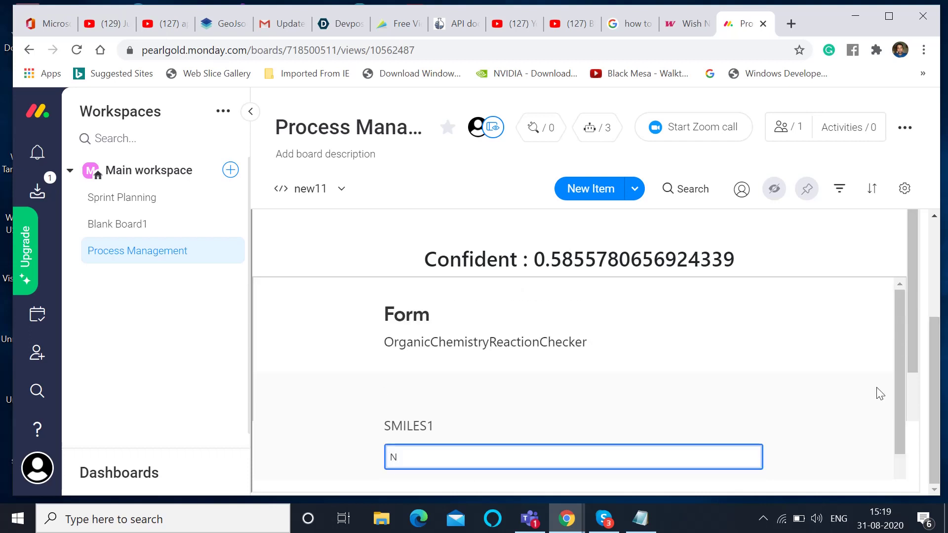
{"action": "scroll", "coordinate": [881, 393], "scroll_direction": "up", "scroll_amount": 3}
{"action": "scroll", "coordinate": [880, 393], "scroll_direction": "up", "scroll_amount": 2}
{"action": "scroll", "coordinate": [637, 326], "scroll_direction": "up", "scroll_amount": 3}
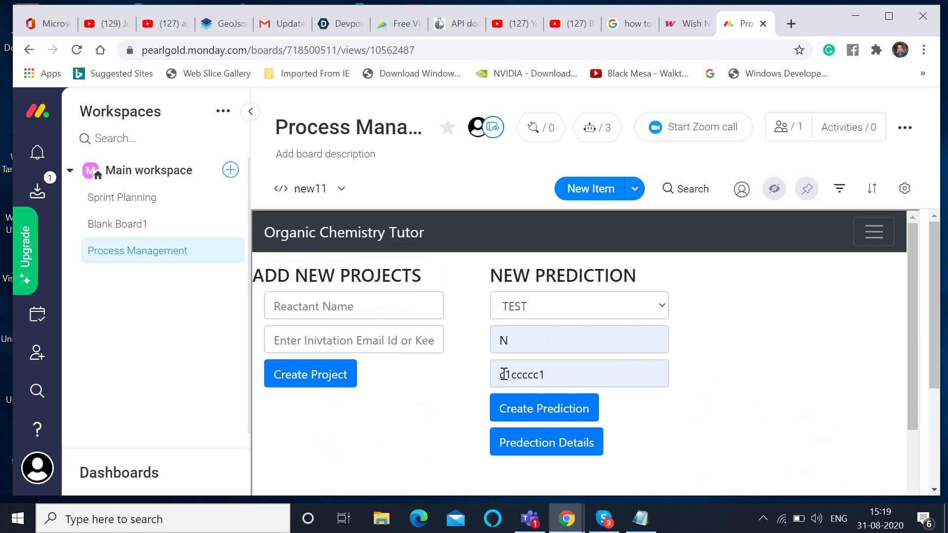
{"action": "left_click_drag", "start_coordinate": [498, 377], "coordinate": [548, 374]}
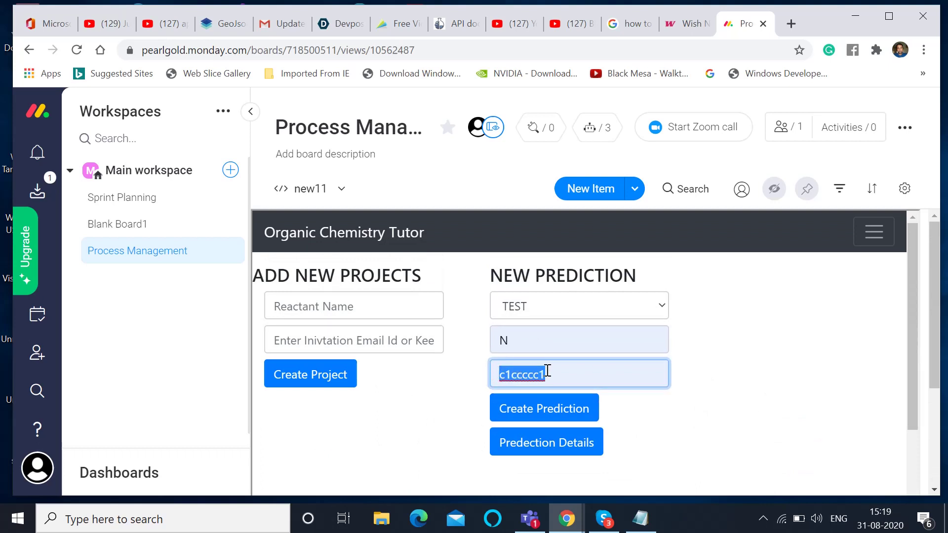
{"action": "scroll", "coordinate": [939, 307], "scroll_direction": "down", "scroll_amount": 3}
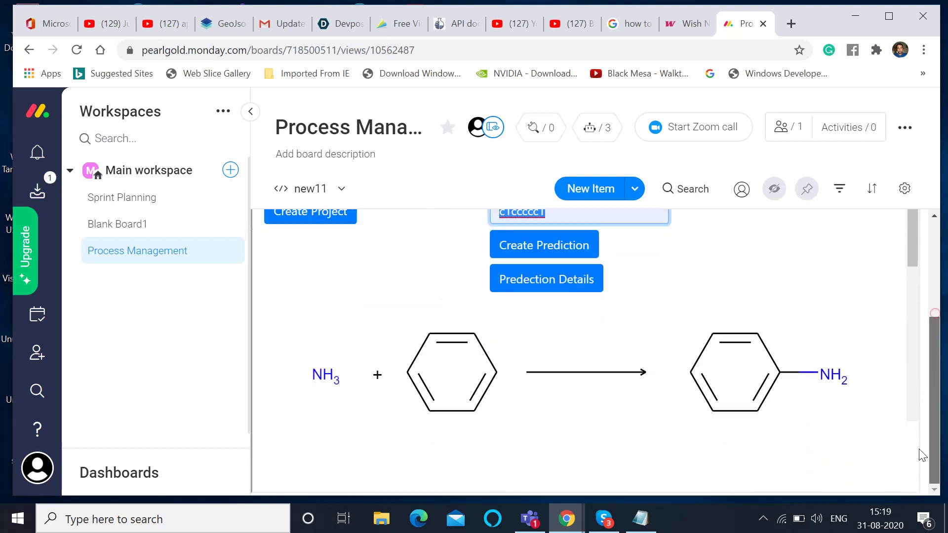
{"action": "scroll", "coordinate": [934, 312], "scroll_direction": "down", "scroll_amount": 2}
{"action": "scroll", "coordinate": [896, 363], "scroll_direction": "down", "scroll_amount": 2}
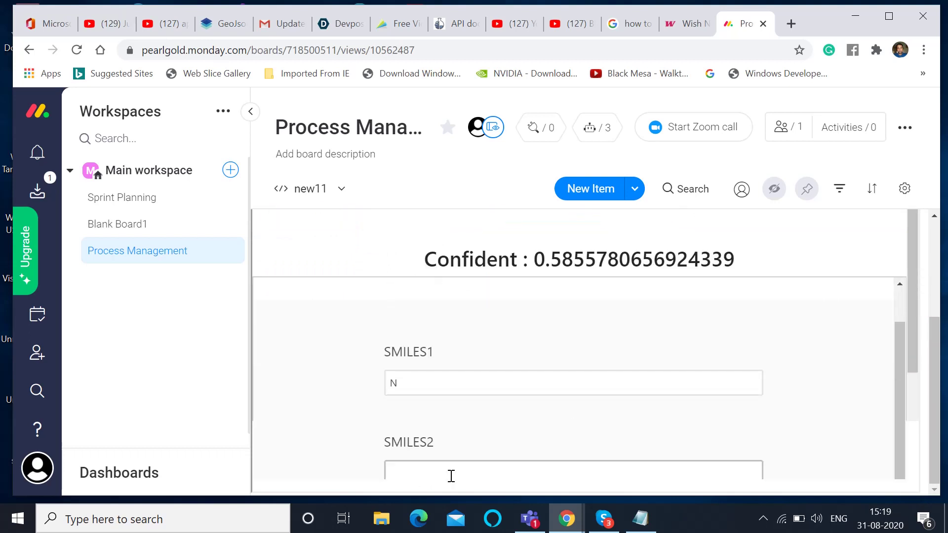
{"action": "left_click", "coordinate": [443, 472]}
{"action": "type", "text": "c1ccccc1"}
{"action": "scroll", "coordinate": [903, 418], "scroll_direction": "down", "scroll_amount": 3}
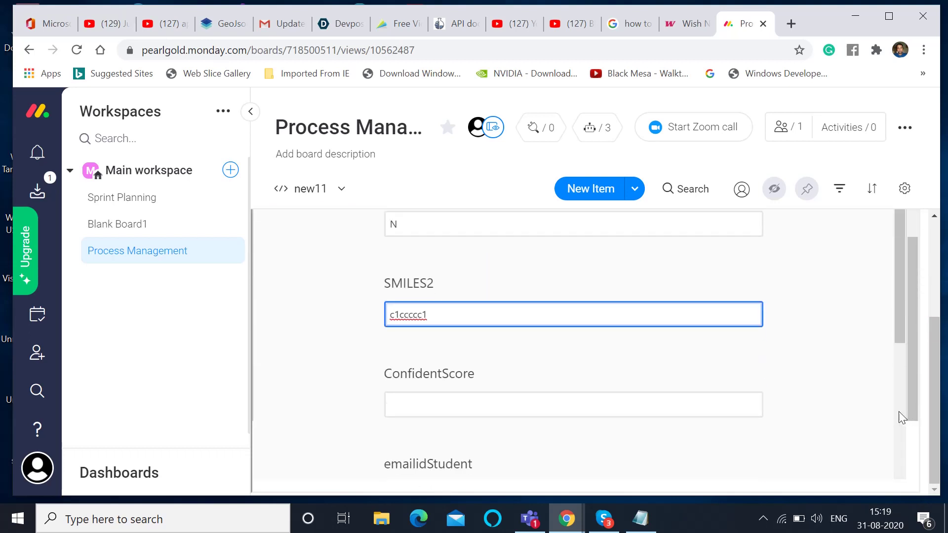
{"action": "scroll", "coordinate": [902, 417], "scroll_direction": "down", "scroll_amount": 1}
{"action": "scroll", "coordinate": [612, 352], "scroll_direction": "up", "scroll_amount": 2}
{"action": "scroll", "coordinate": [616, 355], "scroll_direction": "down", "scroll_amount": 4}
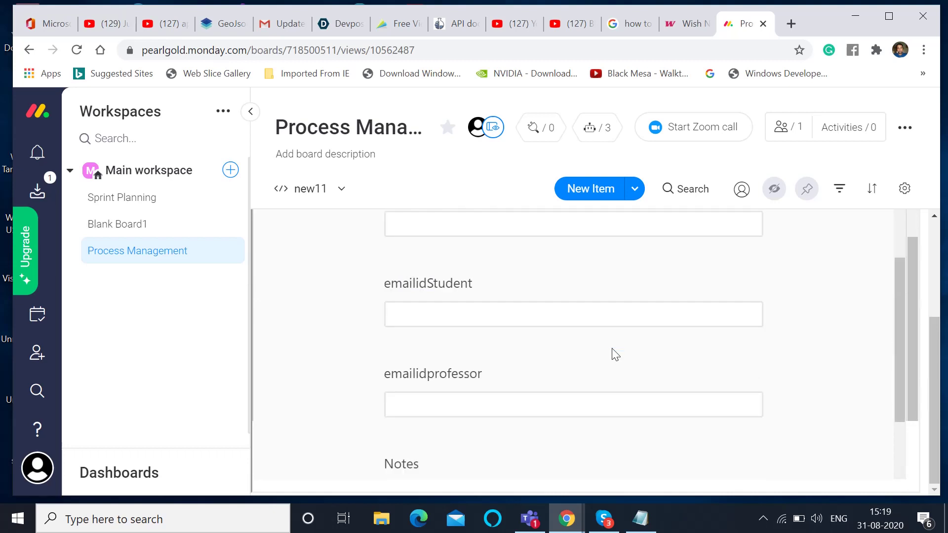
{"action": "scroll", "coordinate": [615, 355], "scroll_direction": "down", "scroll_amount": 3}
{"action": "scroll", "coordinate": [422, 285], "scroll_direction": "up", "scroll_amount": 1}
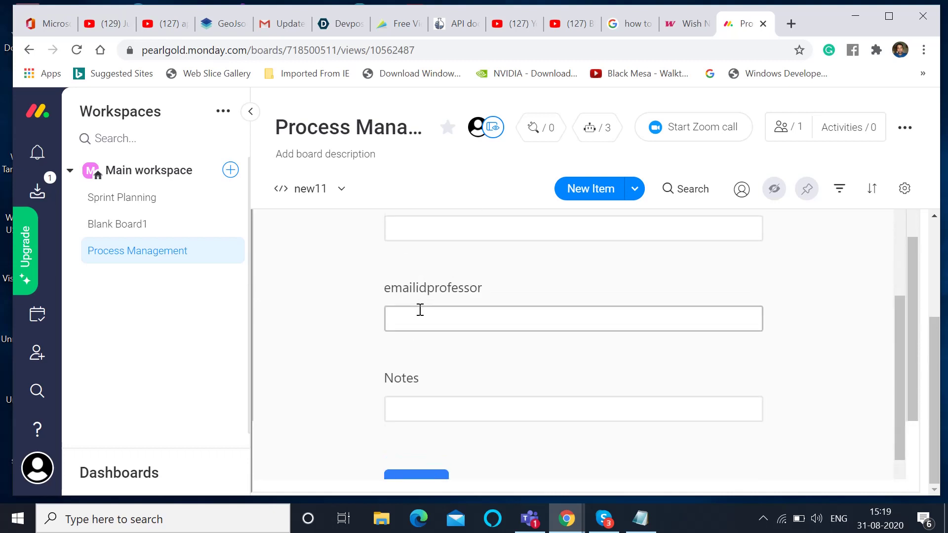
{"action": "scroll", "coordinate": [419, 309], "scroll_direction": "up", "scroll_amount": 2}
{"action": "scroll", "coordinate": [452, 326], "scroll_direction": "up", "scroll_amount": 2}
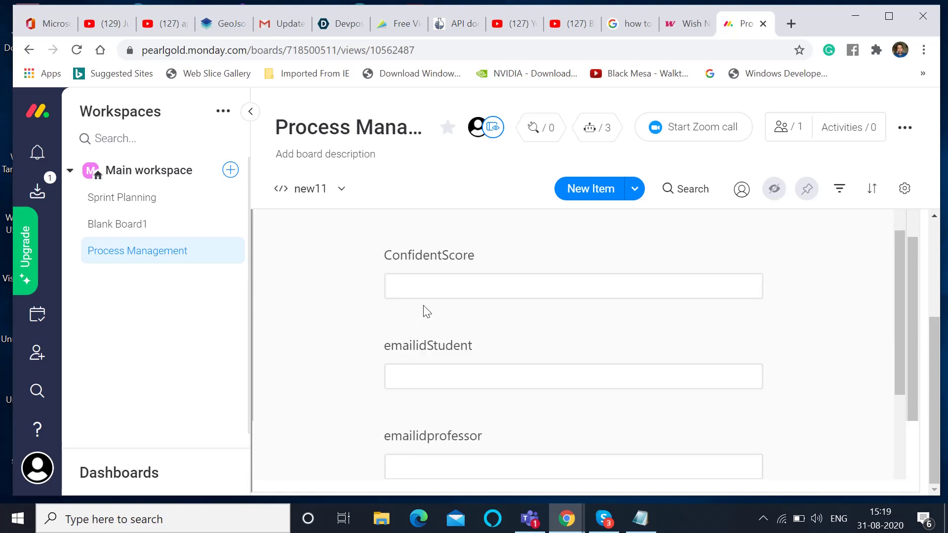
- Enter the student's email in emailidStudent, then move to emailidprofessor
{"action": "left_click", "coordinate": [422, 377]}
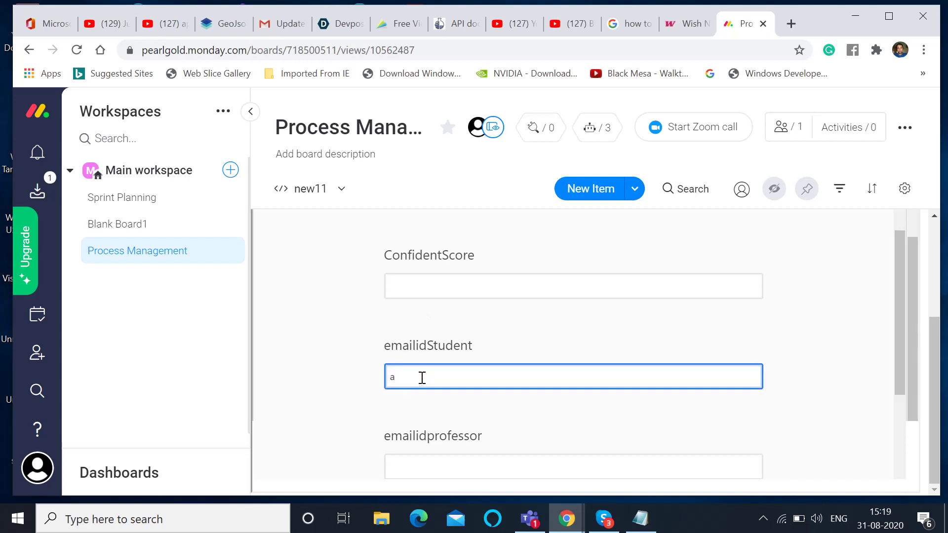
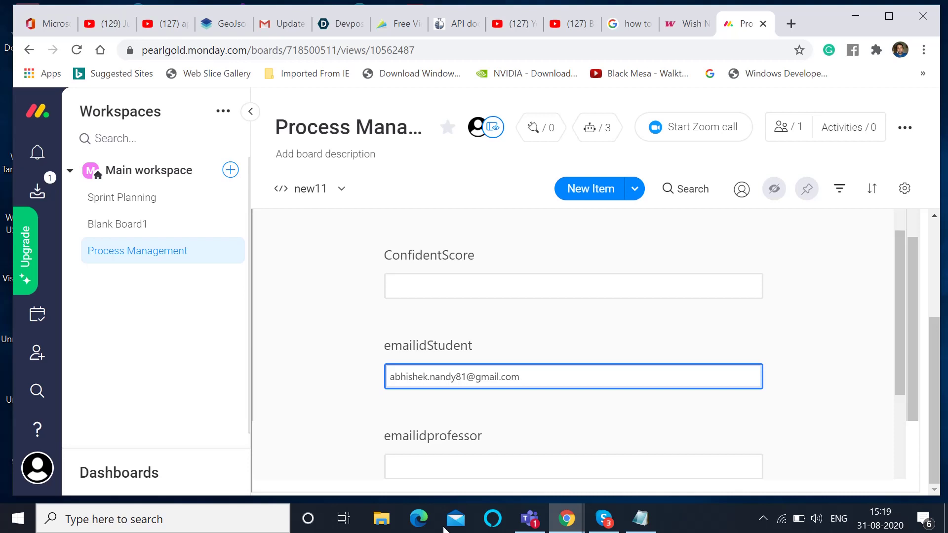
{"action": "left_click", "coordinate": [455, 467]}
{"action": "scroll", "coordinate": [614, 437], "scroll_direction": "down", "scroll_amount": 2}
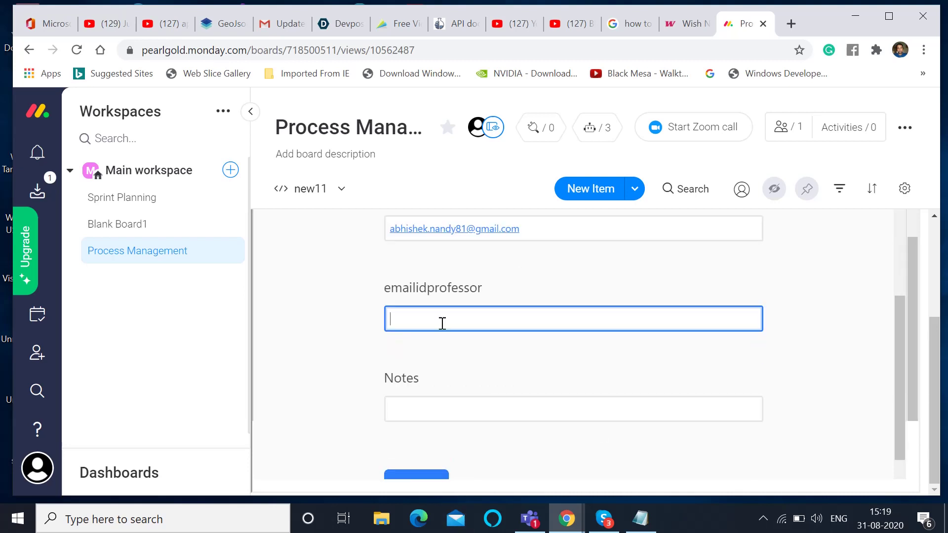
{"action": "scroll", "coordinate": [445, 319], "scroll_direction": "down", "scroll_amount": 2}
{"action": "scroll", "coordinate": [604, 339], "scroll_direction": "up", "scroll_amount": 4}
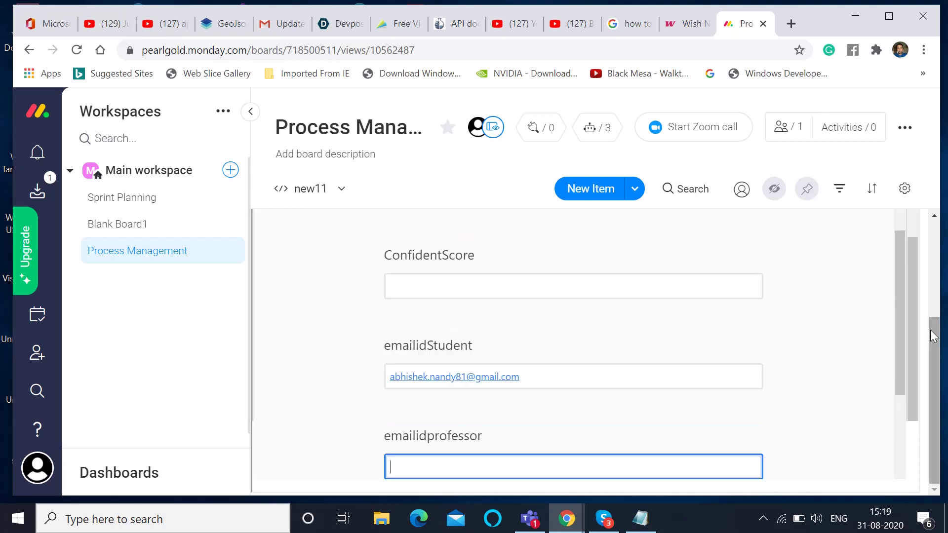
{"action": "scroll", "coordinate": [461, 322], "scroll_direction": "up", "scroll_amount": 3}
{"action": "scroll", "coordinate": [626, 290], "scroll_direction": "up", "scroll_amount": 1}
{"action": "scroll", "coordinate": [770, 261], "scroll_direction": "up", "scroll_amount": 3}
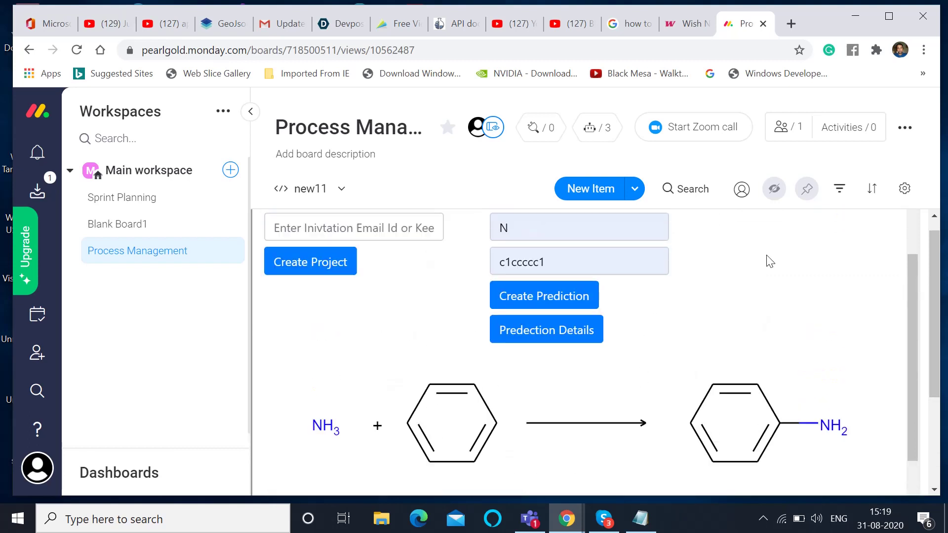
{"action": "scroll", "coordinate": [667, 334], "scroll_direction": "up", "scroll_amount": 2}
{"action": "scroll", "coordinate": [621, 356], "scroll_direction": "up", "scroll_amount": 2}
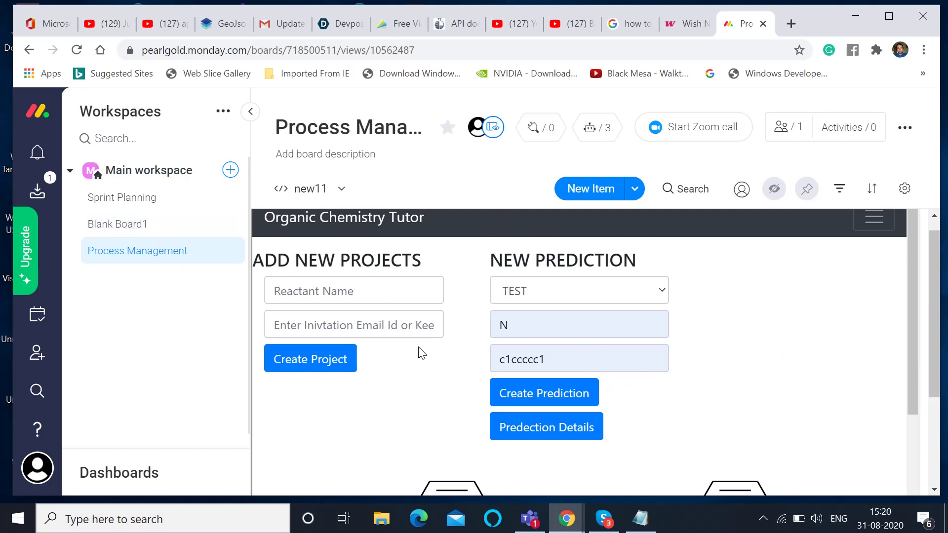
- Reload the tutor view and bring up the Reactant 1 suggestion list
{"action": "left_click", "coordinate": [76, 50]}
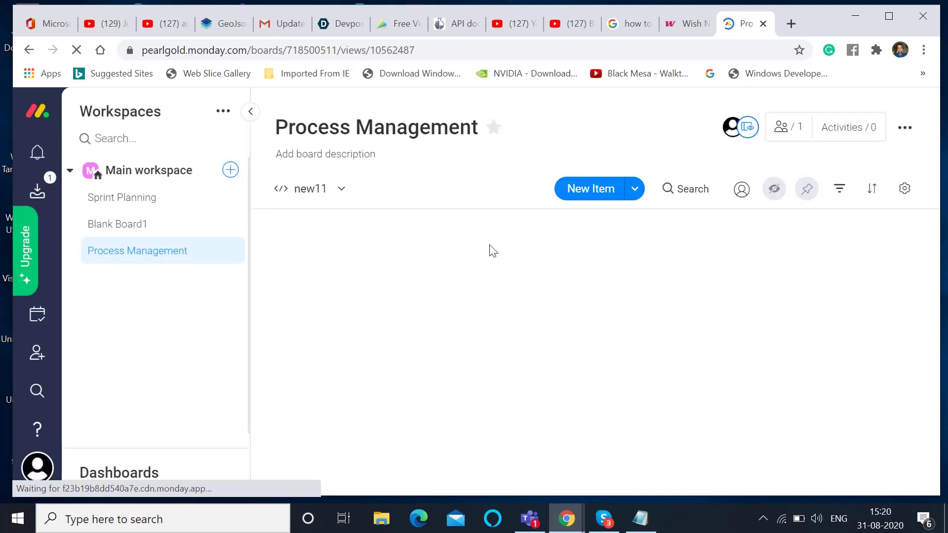
{"action": "left_click", "coordinate": [554, 341]}
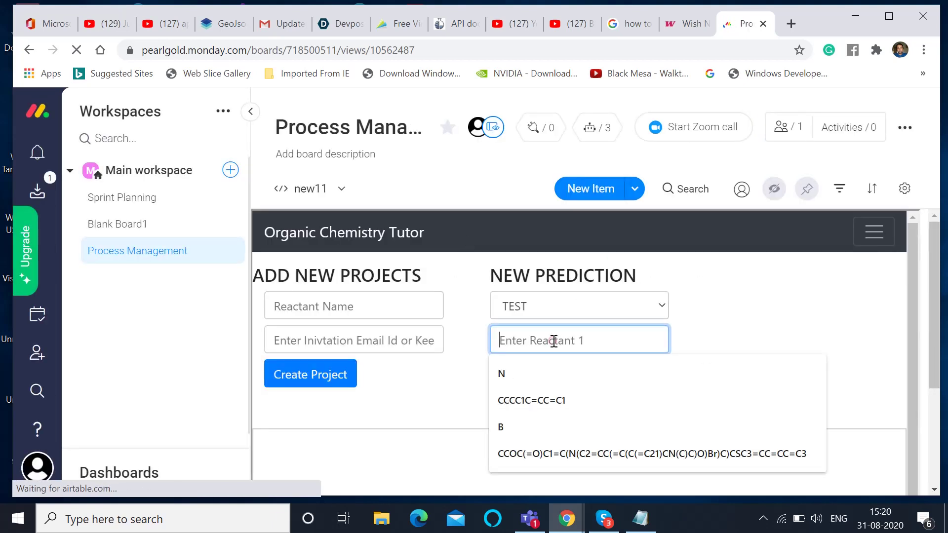
- Predict B with CCCCCCCCCCCCCCCCC(=O)[O-].[Na+] and dismiss the confirmation alert
{"action": "left_click", "coordinate": [529, 432]}
{"action": "left_click", "coordinate": [550, 375]}
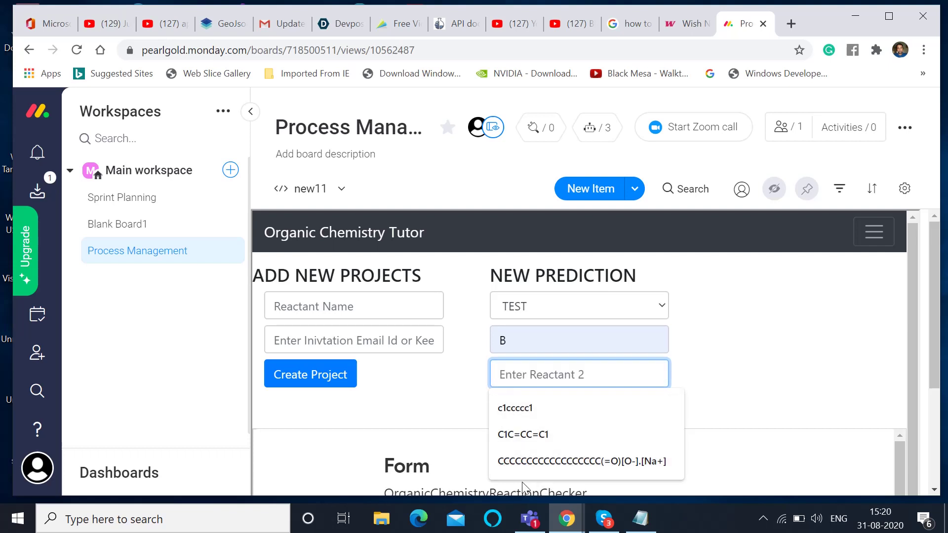
{"action": "left_click", "coordinate": [530, 460]}
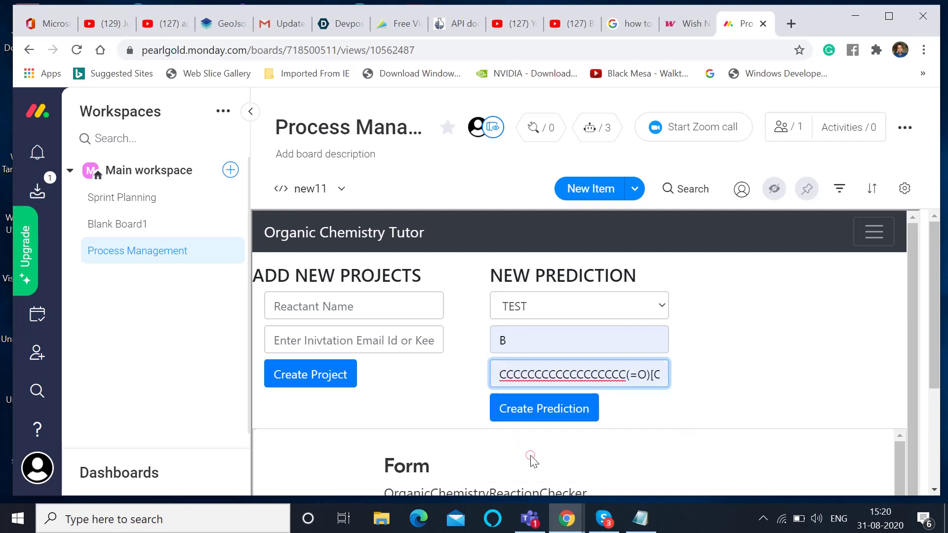
{"action": "left_click", "coordinate": [531, 415]}
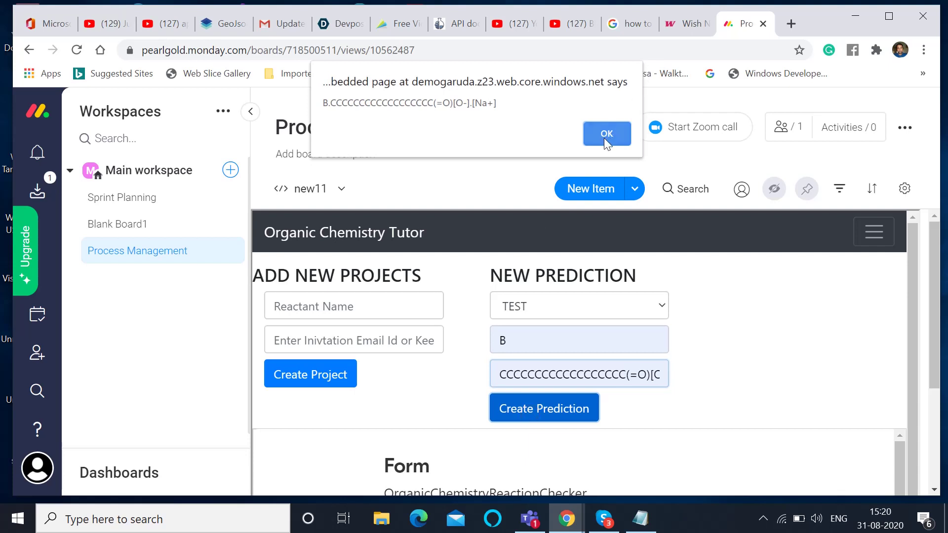
{"action": "left_click", "coordinate": [606, 134]}
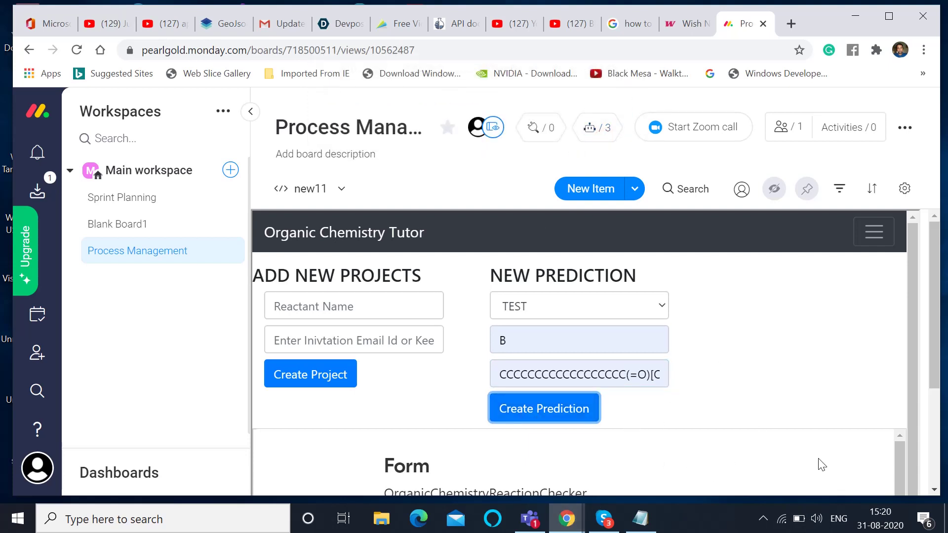
{"action": "scroll", "coordinate": [808, 436], "scroll_direction": "down", "scroll_amount": 1}
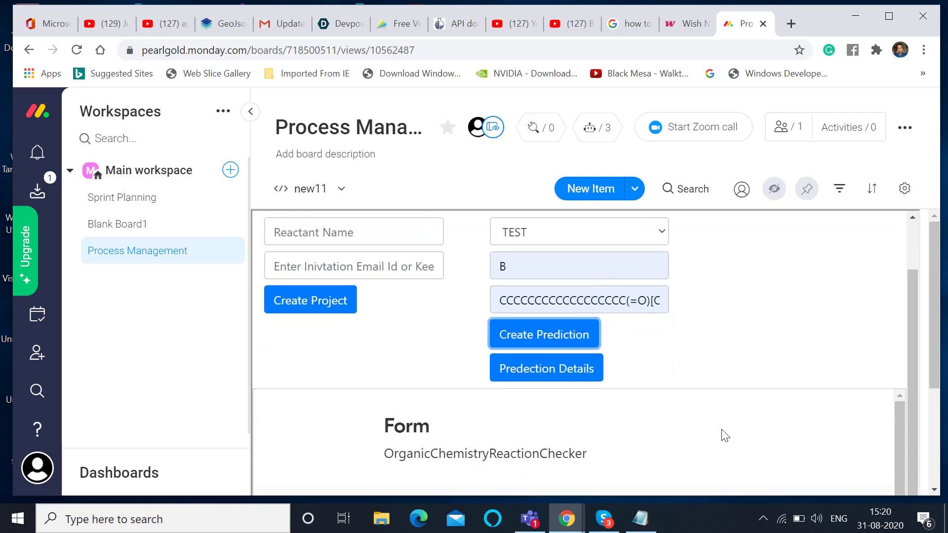
- View the BH3 and sodium carboxylate reaction details, confidence 0.5997494205872396
{"action": "left_click", "coordinate": [565, 369]}
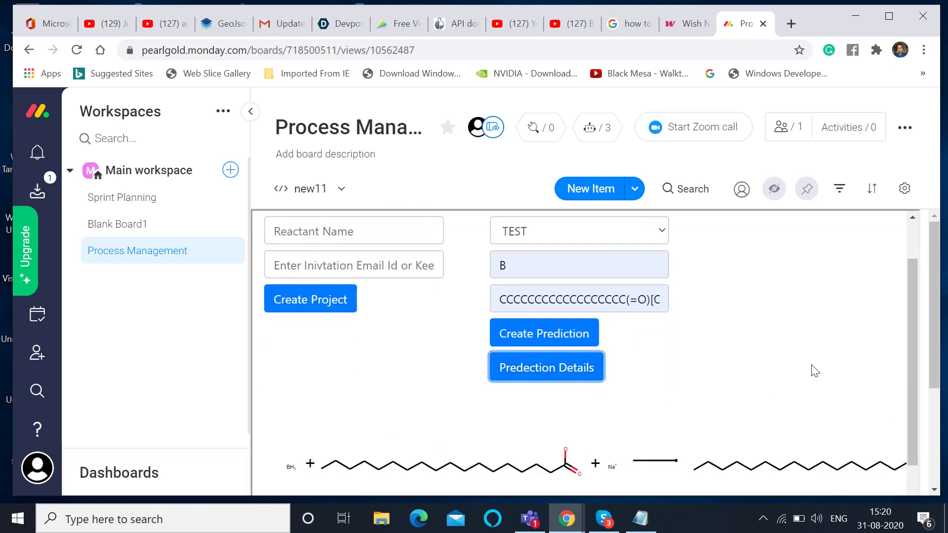
{"action": "scroll", "coordinate": [816, 371], "scroll_direction": "down", "scroll_amount": 2}
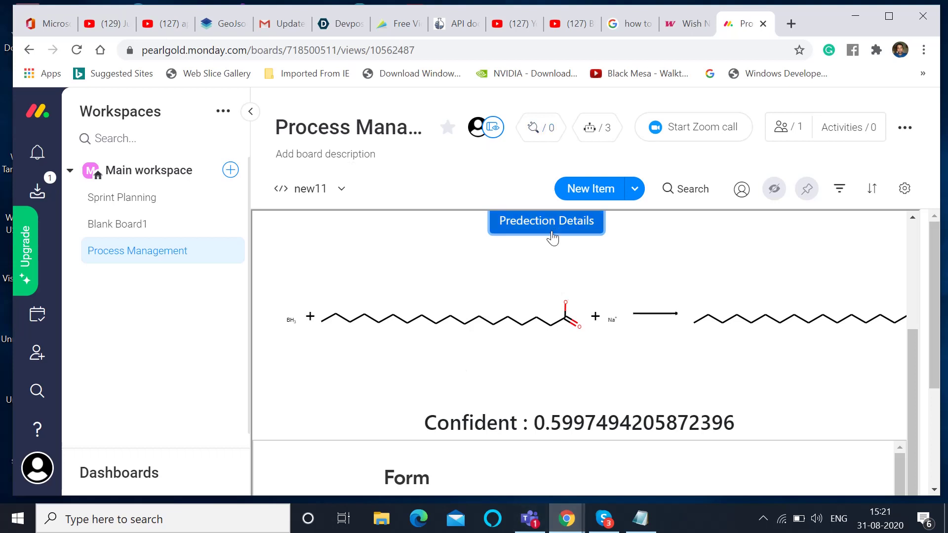
{"action": "left_click", "coordinate": [764, 519]}
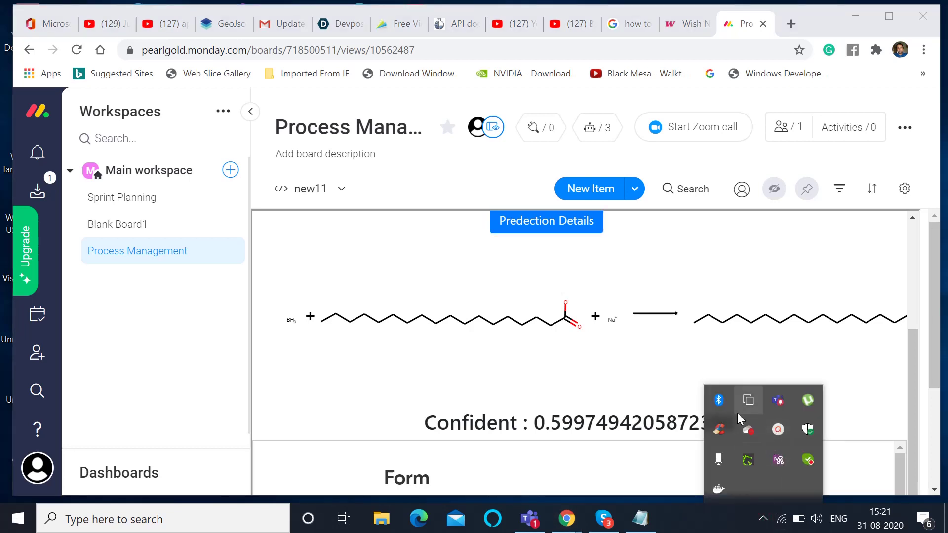